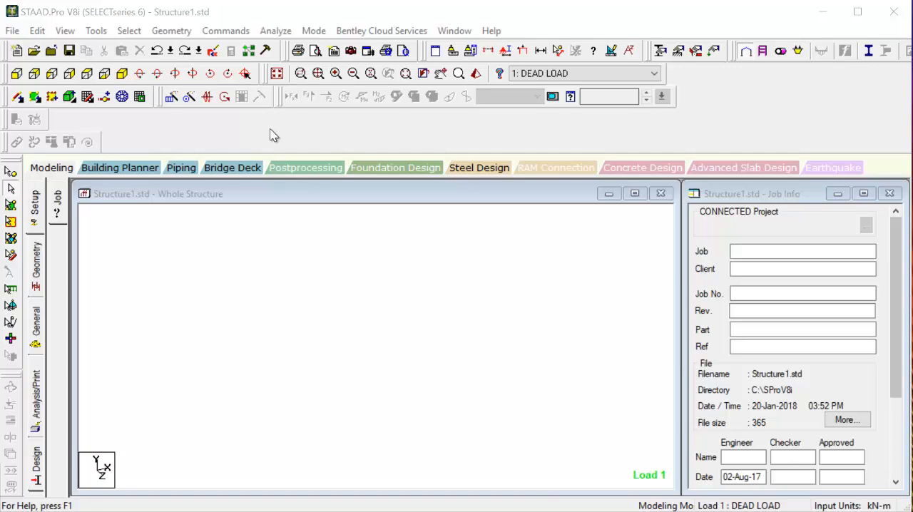
Run the Structure Wizard from the empty model and open the parameters of the Howe Roof truss prototype.
left_click(180, 33)
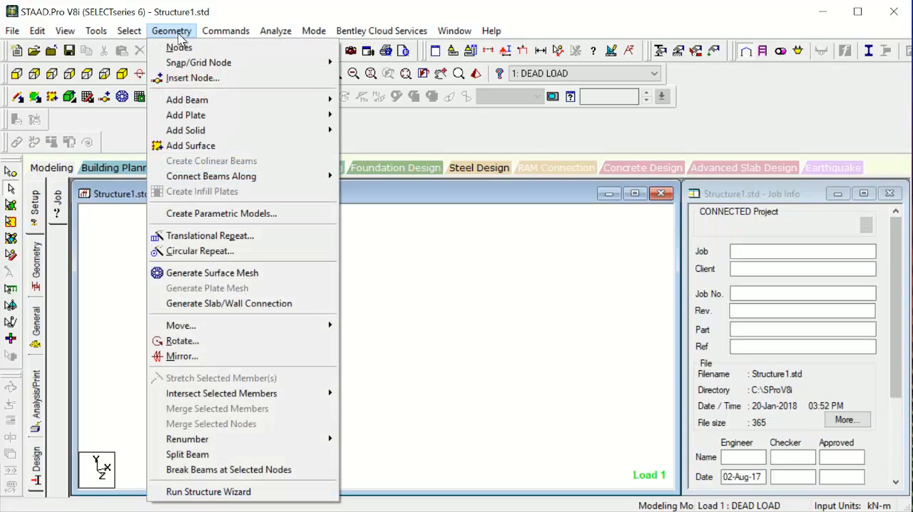
left_click(258, 493)
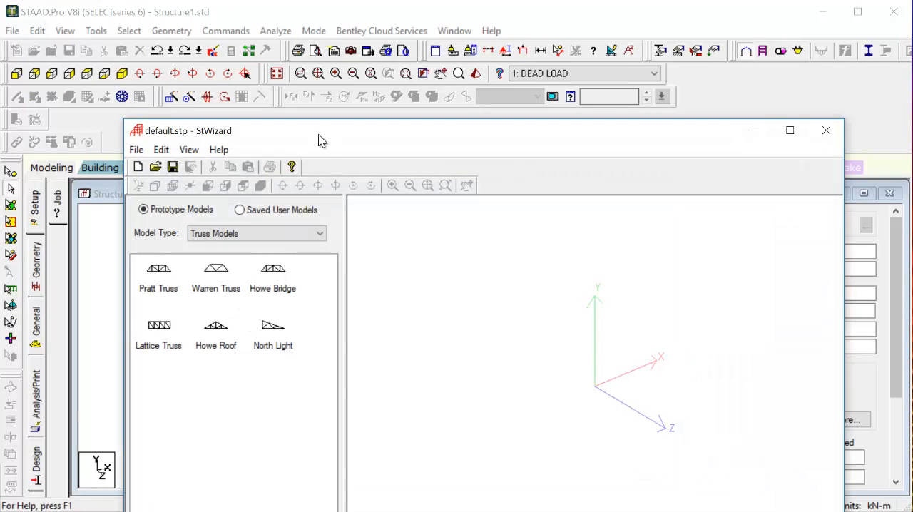
left_click_drag(318, 135, 308, 66)
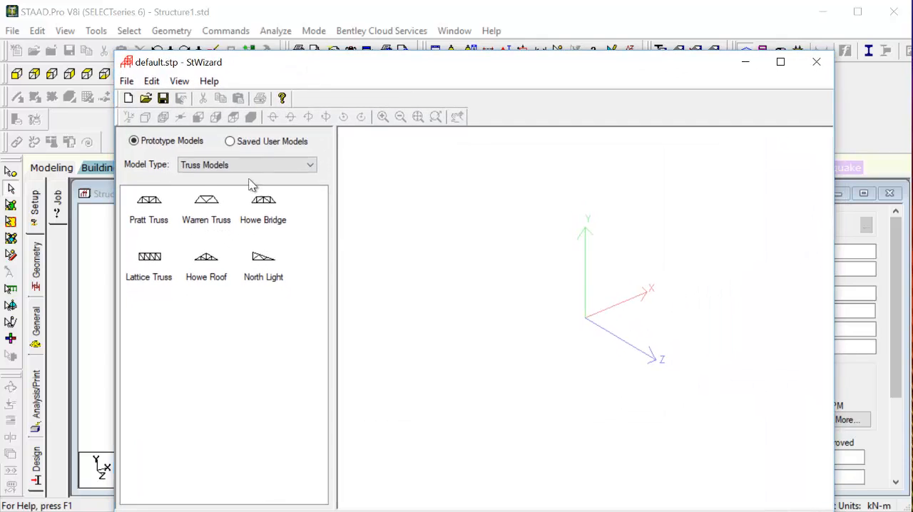
left_click(156, 208)
left_click(206, 216)
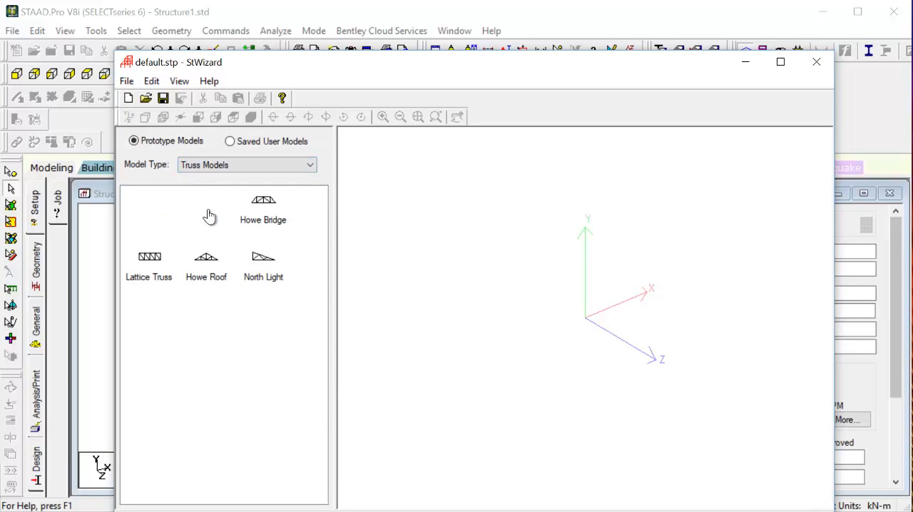
left_click(263, 211)
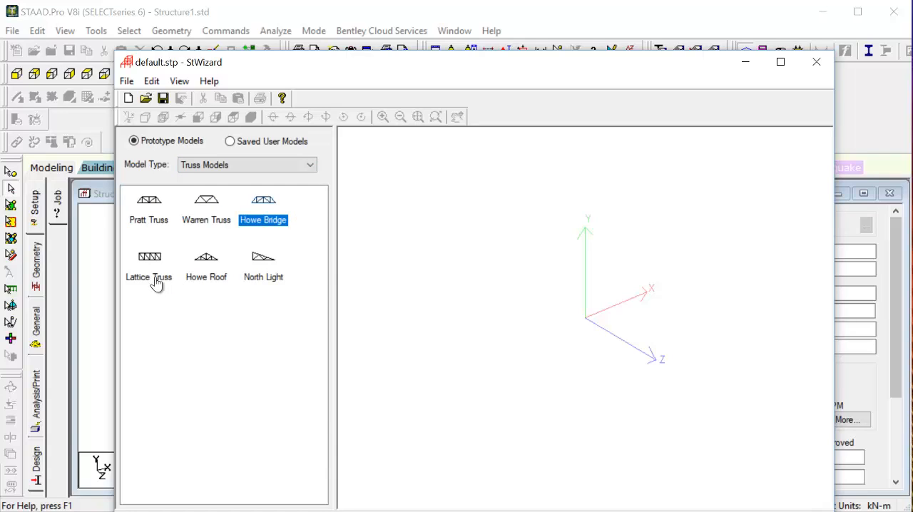
left_click(205, 278)
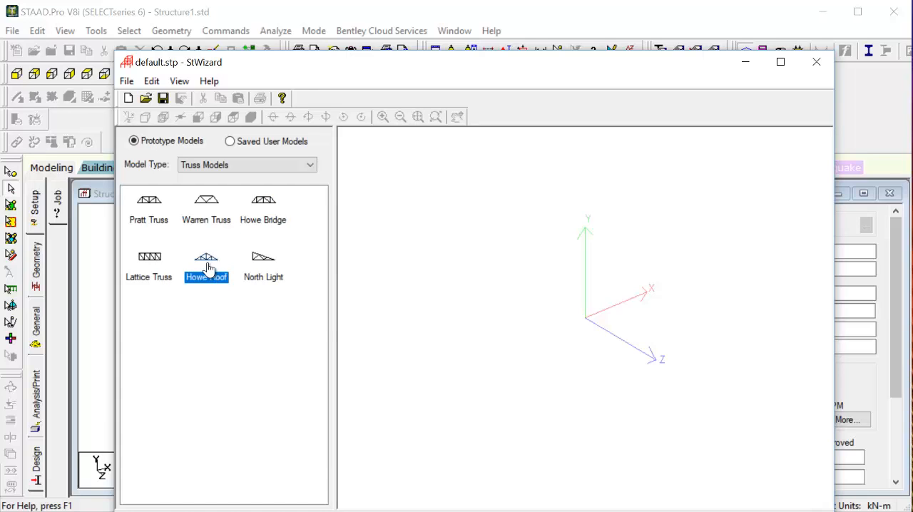
double_click(207, 270)
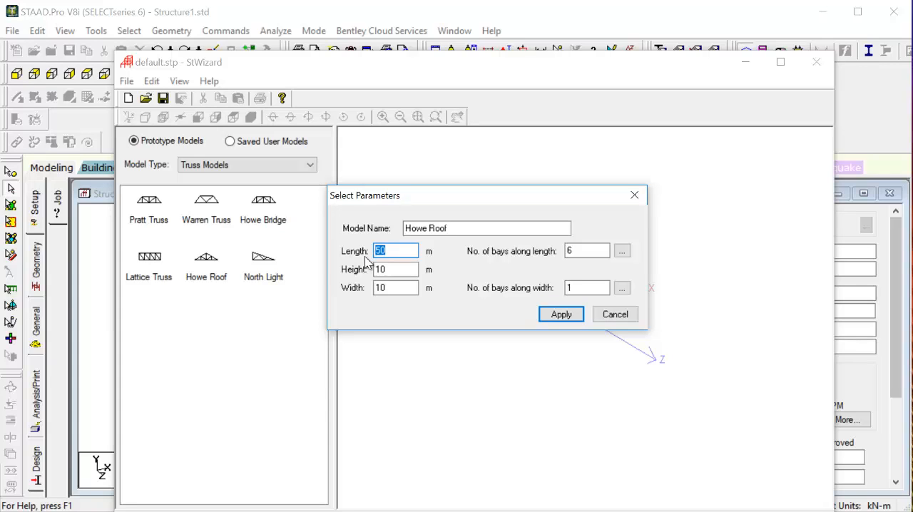
Generate the Howe Roof with a length of 10 m, a height of 5 m and 2 bays along the width.
type("10")
key("Tab")
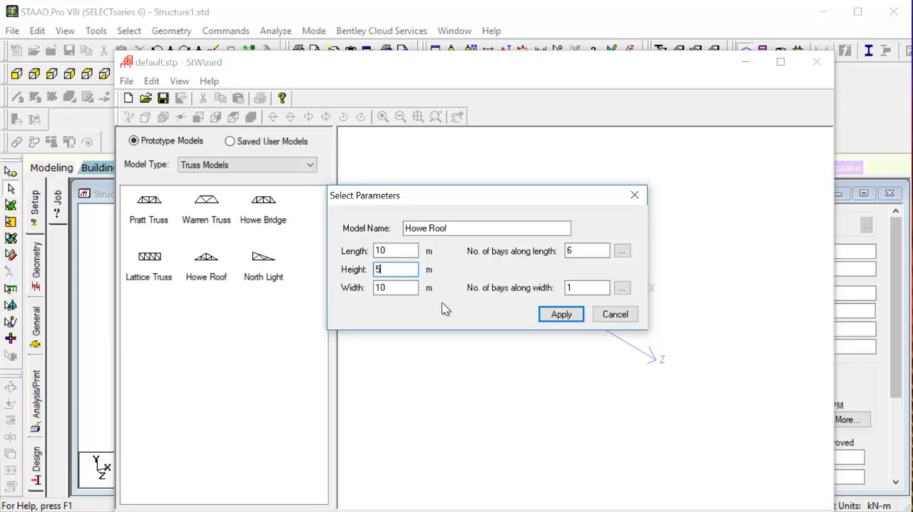
double_click(582, 288)
type("2")
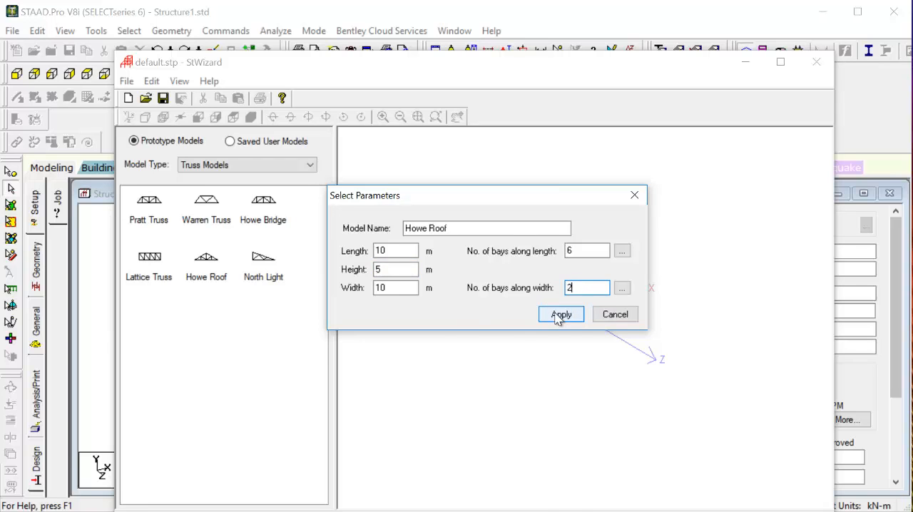
left_click(557, 314)
Transfer the generated roof truss into STAAD.Pro, placing it by X, Y and Z values of 0 m.
left_click_drag(557, 373, 486, 325)
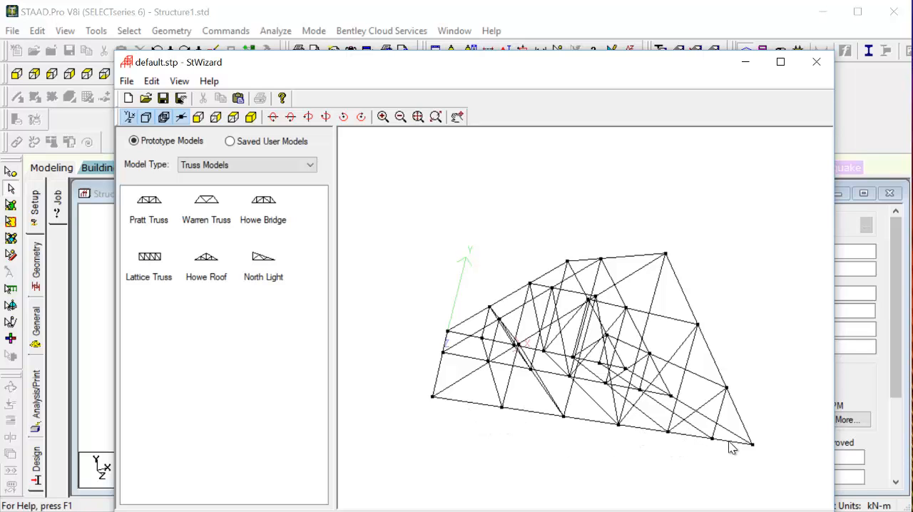
left_click_drag(487, 397, 579, 430)
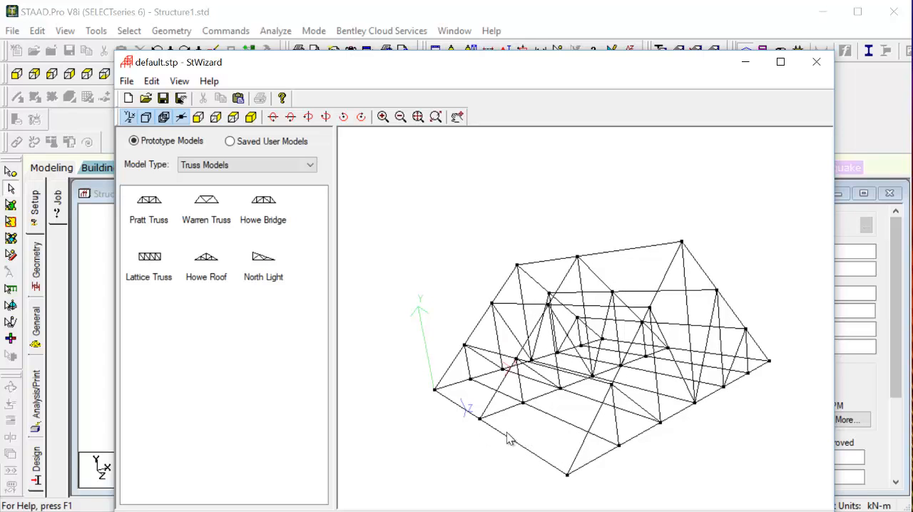
mouse_move(572, 410)
left_mouse_down()
mouse_move(485, 401)
mouse_move(574, 415)
left_mouse_up()
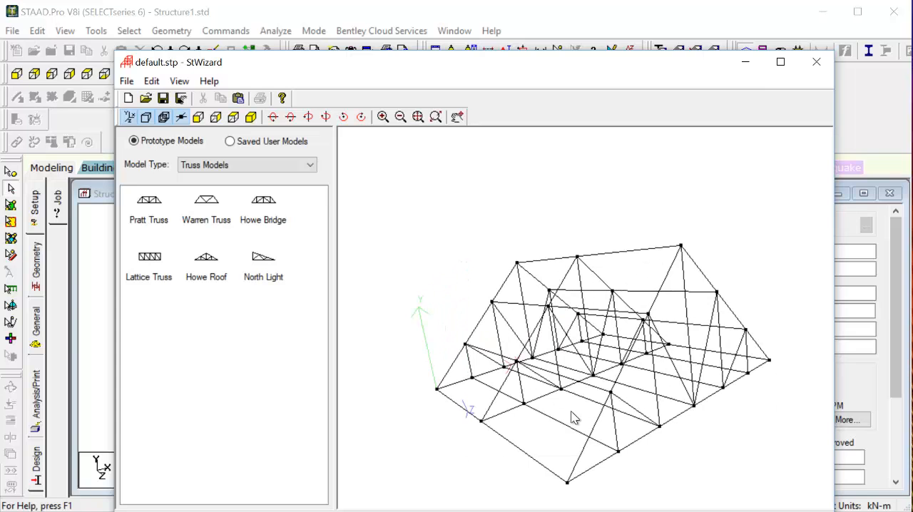
left_click(238, 102)
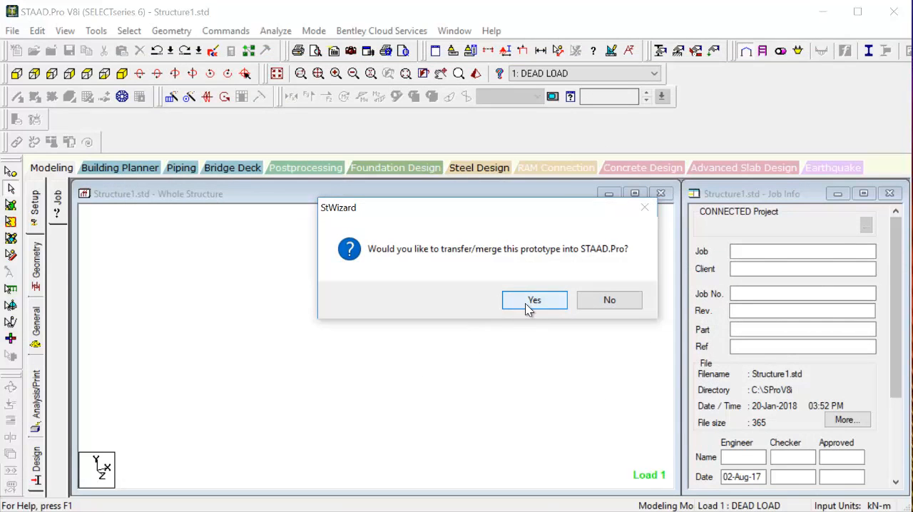
left_click(525, 303)
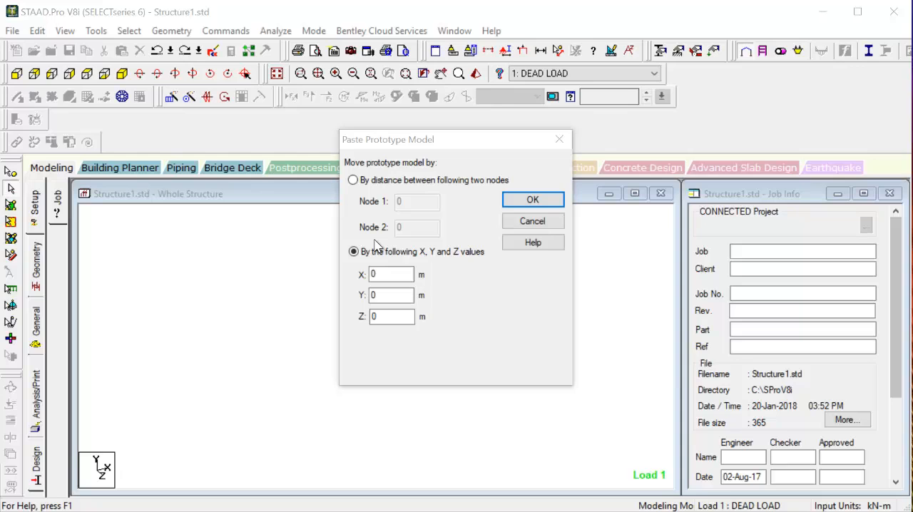
left_click(388, 179)
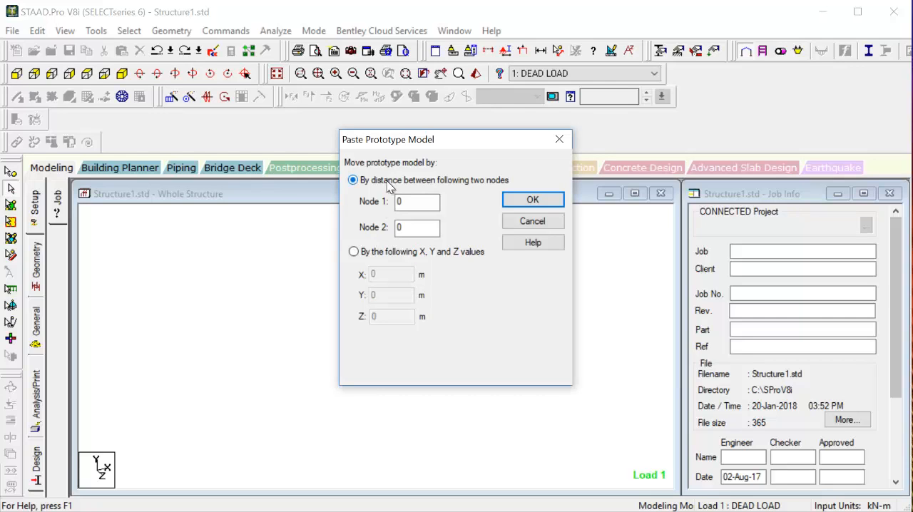
left_click(376, 252)
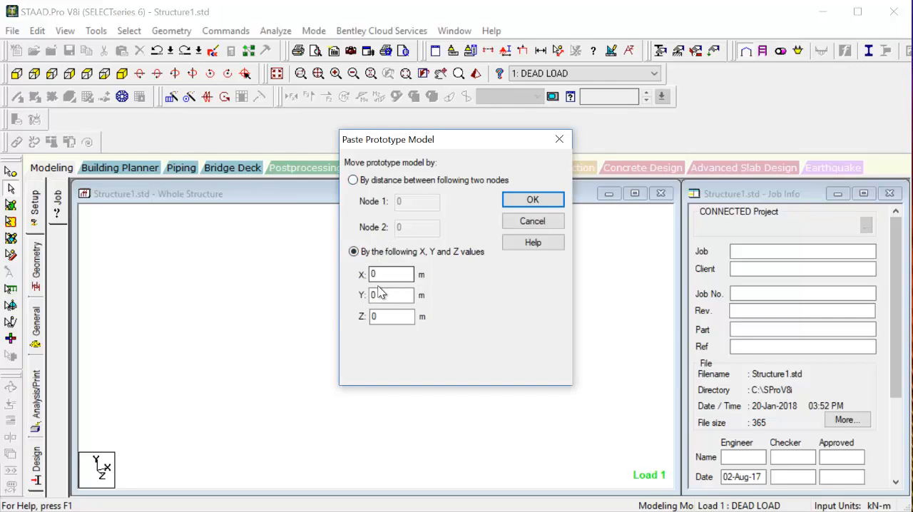
left_click(530, 200)
Clear the member selection and display the node numbers on the whole structure.
left_click(419, 381)
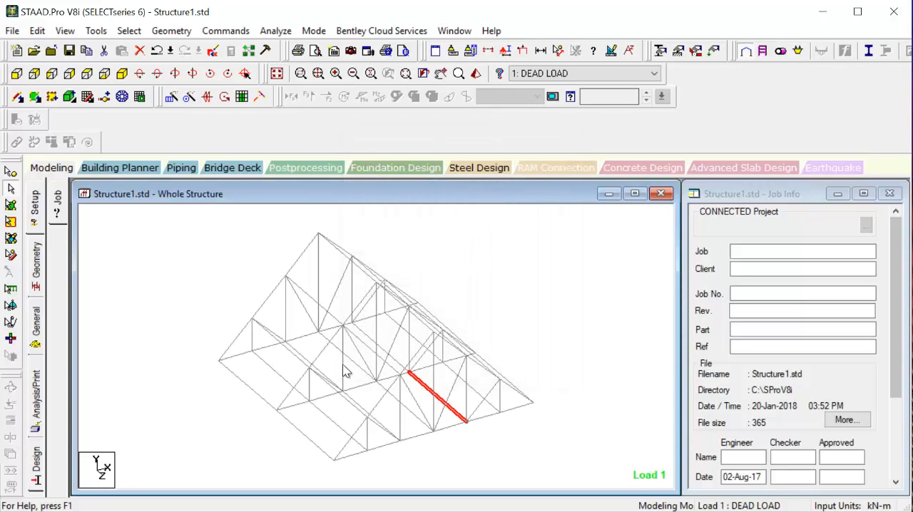
left_click(573, 310)
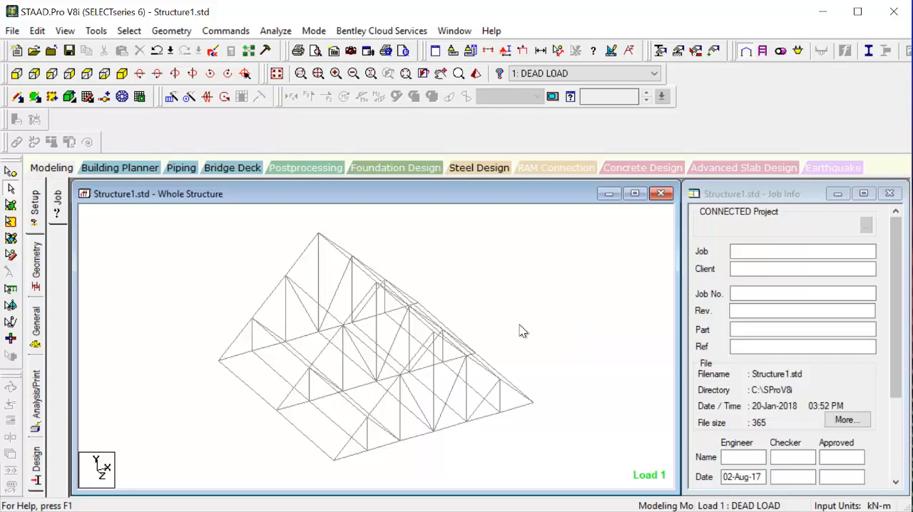
key("shift+n")
Examine the numbered roof truss in front and isometric views, leaving no member selected.
left_click(325, 373)
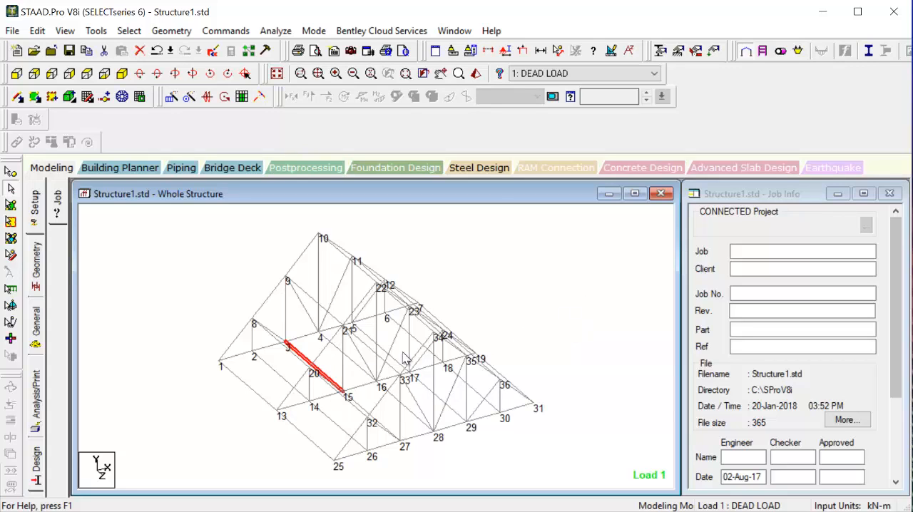
scroll(371, 404, "up", 2)
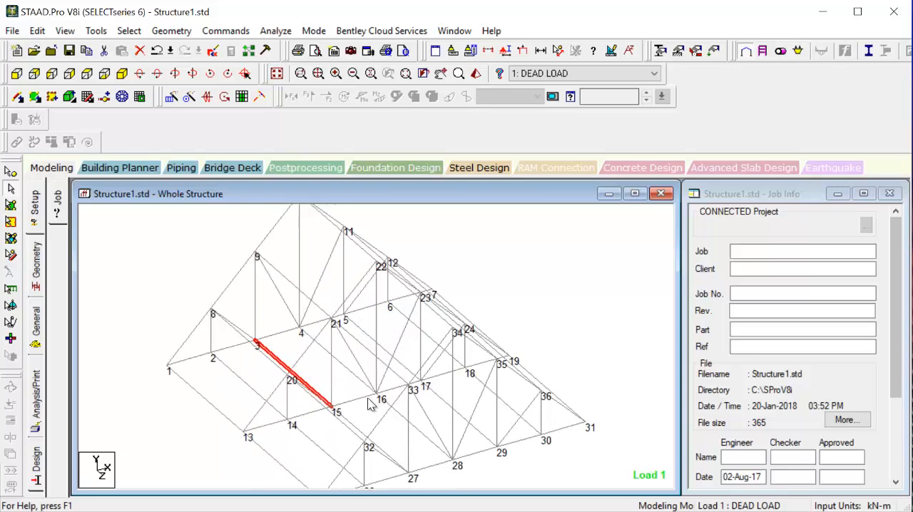
scroll(275, 403, "down", 3)
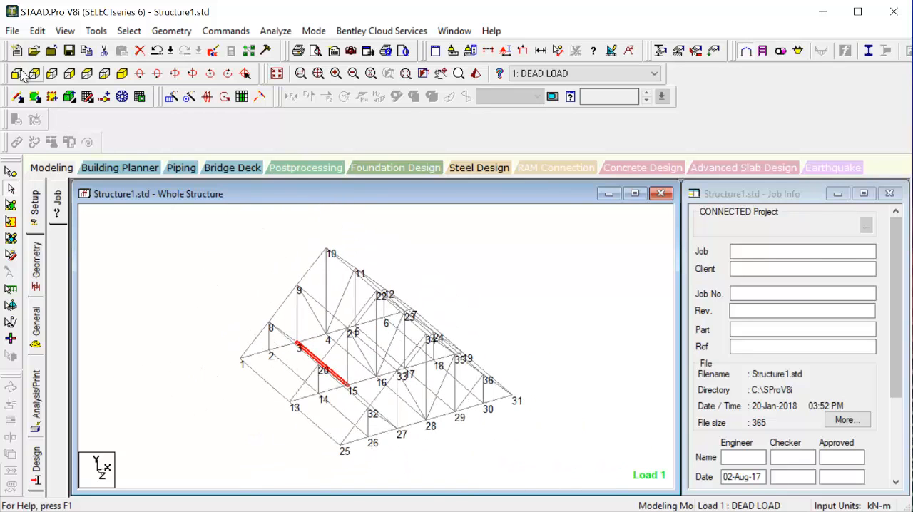
left_click(17, 74)
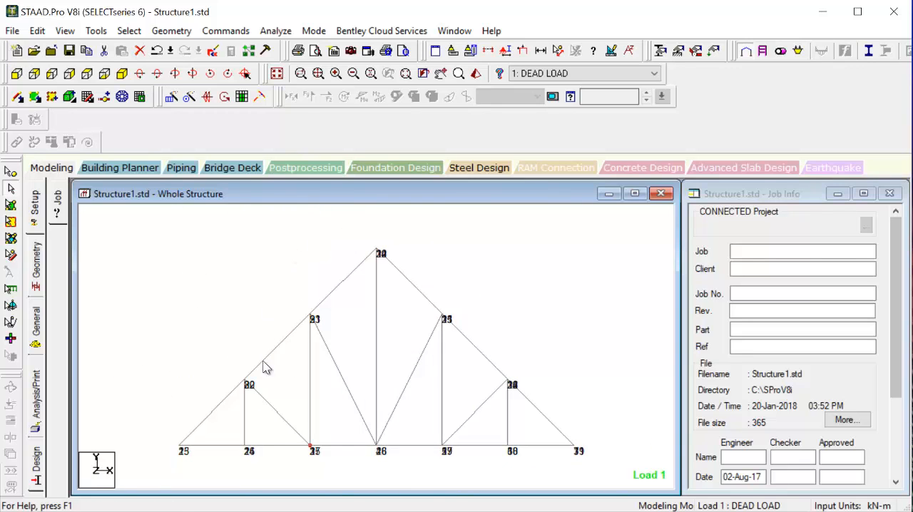
left_click(122, 75)
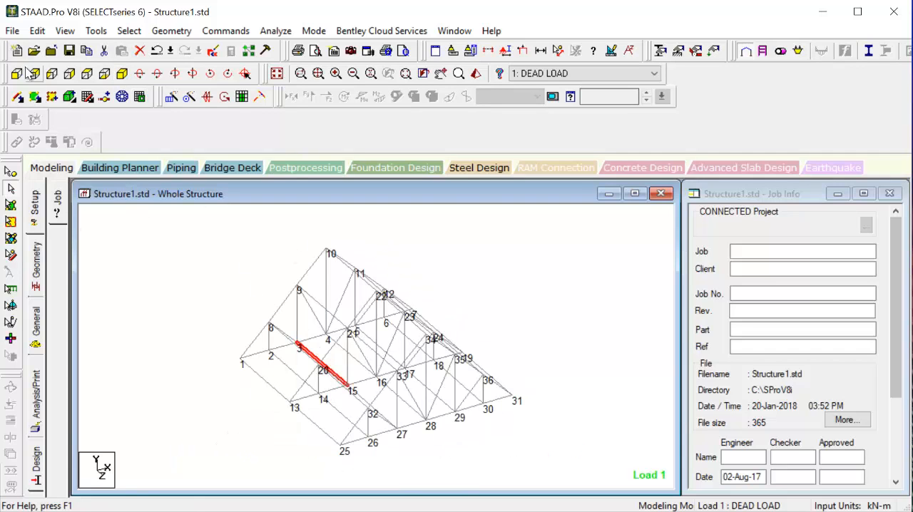
left_click(29, 74)
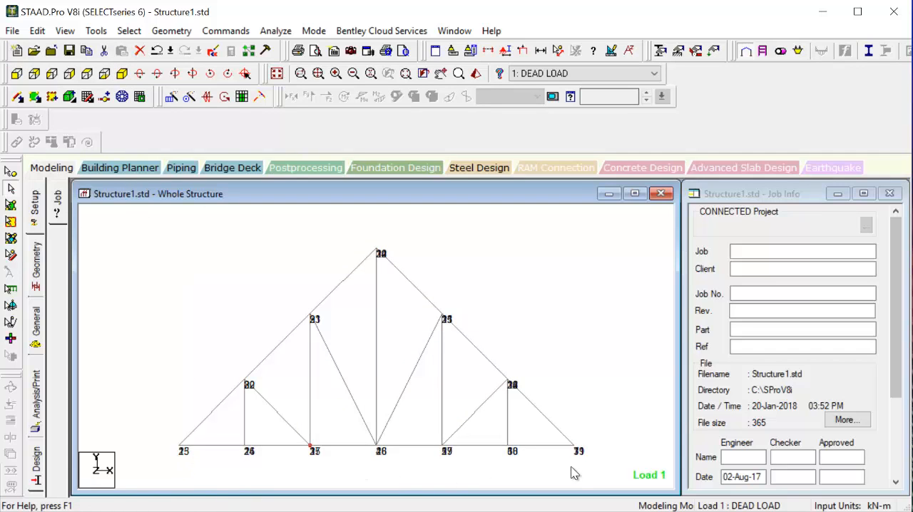
left_click(107, 75)
left_click(122, 75)
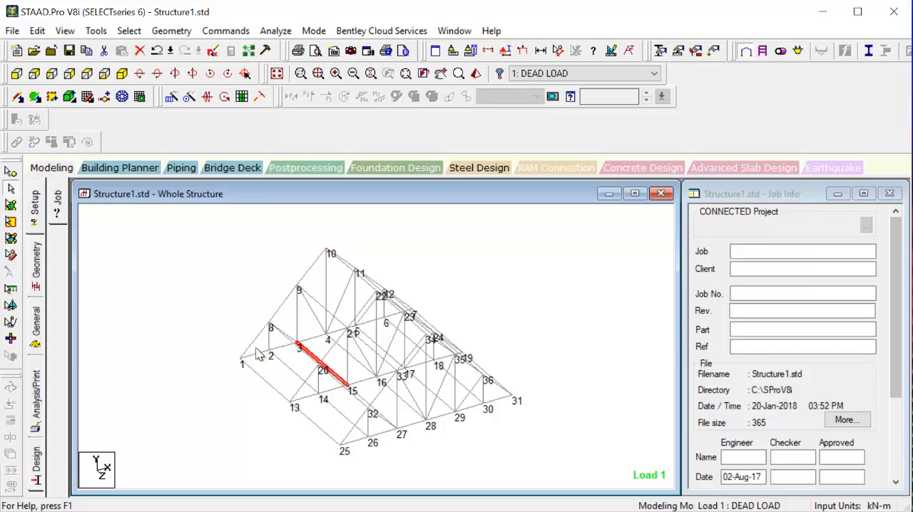
left_click(528, 343)
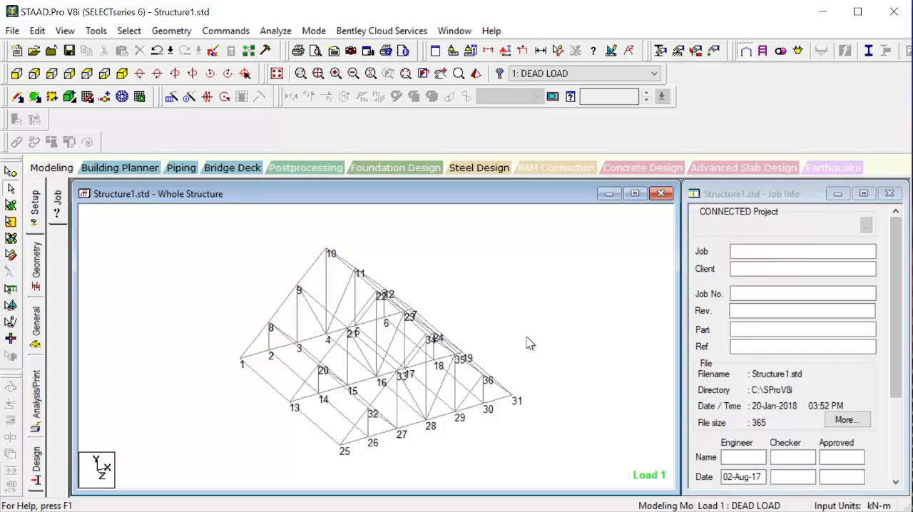